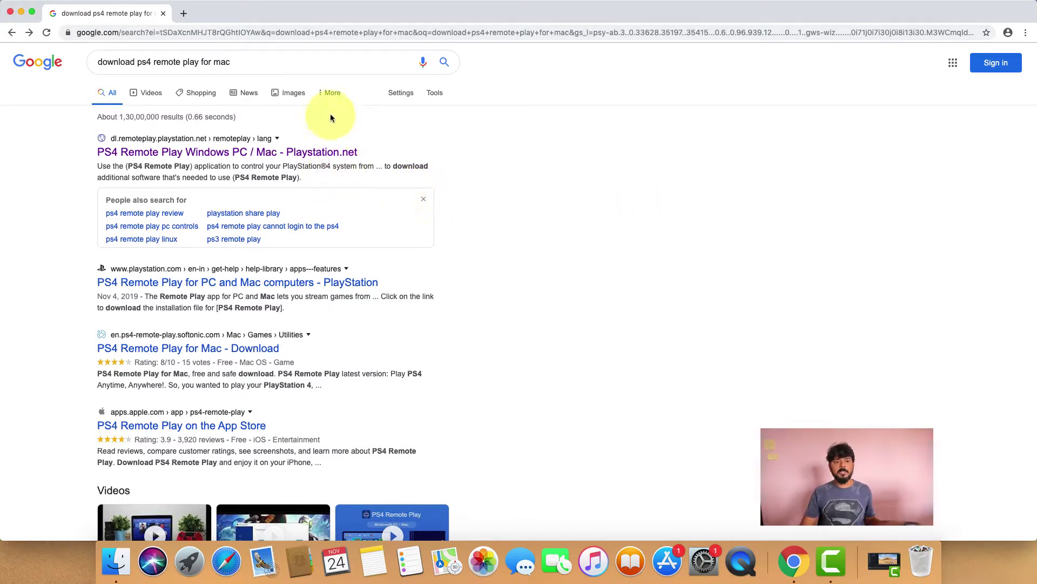
Open the "PS4 Remote Play Windows PC / Mac" page from the search results and go to its Mac users section
scroll(303, 97, "down", 1)
left_click(275, 32)
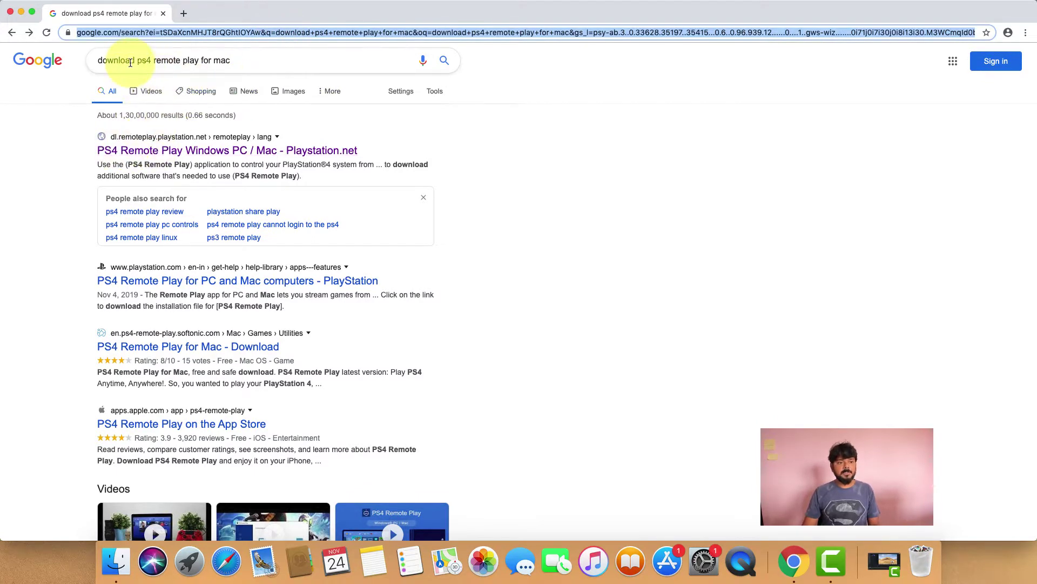
scroll(189, 108, "down", 1)
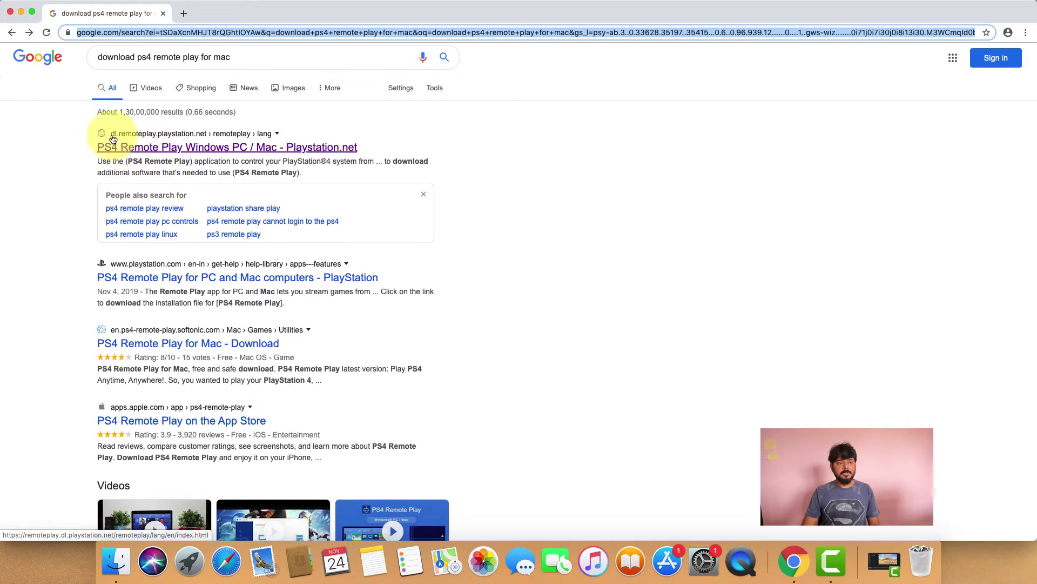
left_click(231, 149)
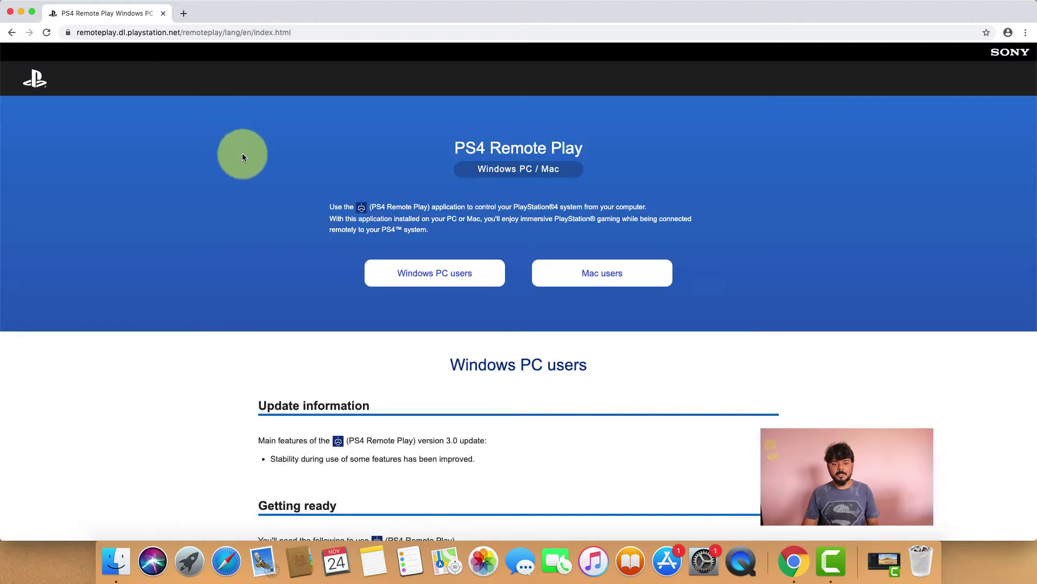
scroll(348, 195, "down", 4)
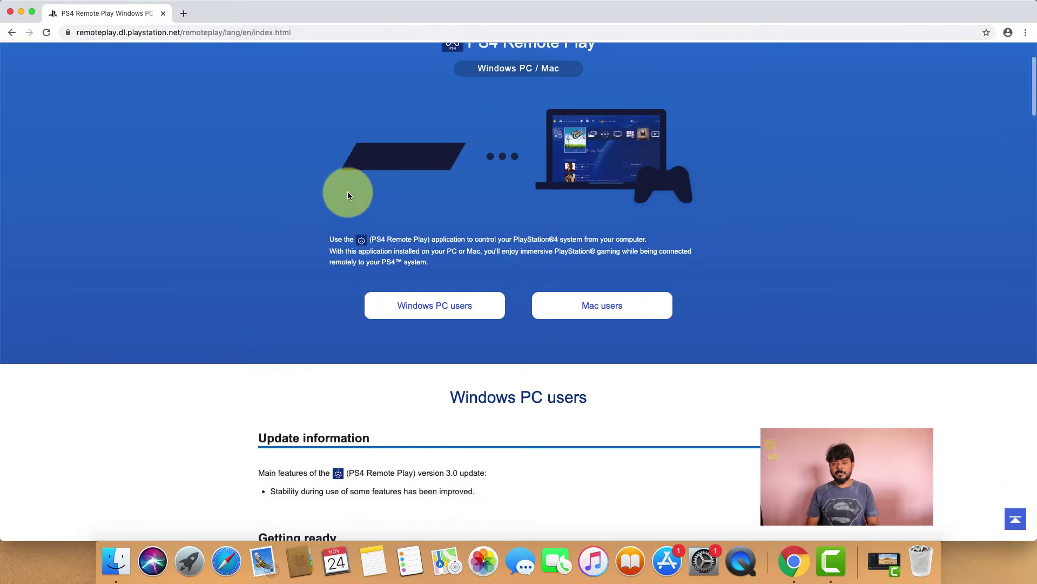
left_click(628, 308)
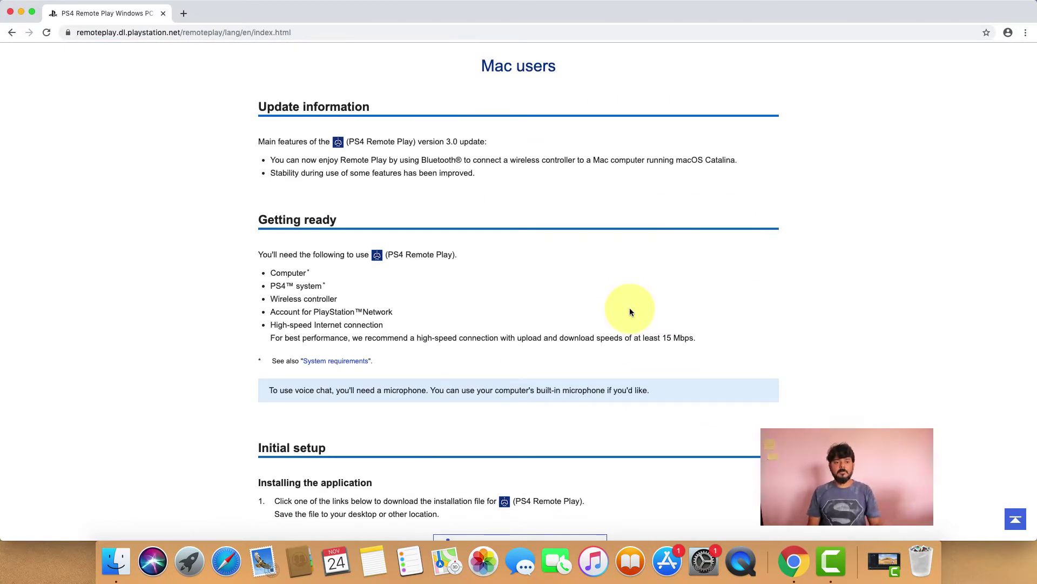
Review the Mac requirements, the application installation steps and the instructions for setting up the PS4 system
scroll(630, 312, "down", 3)
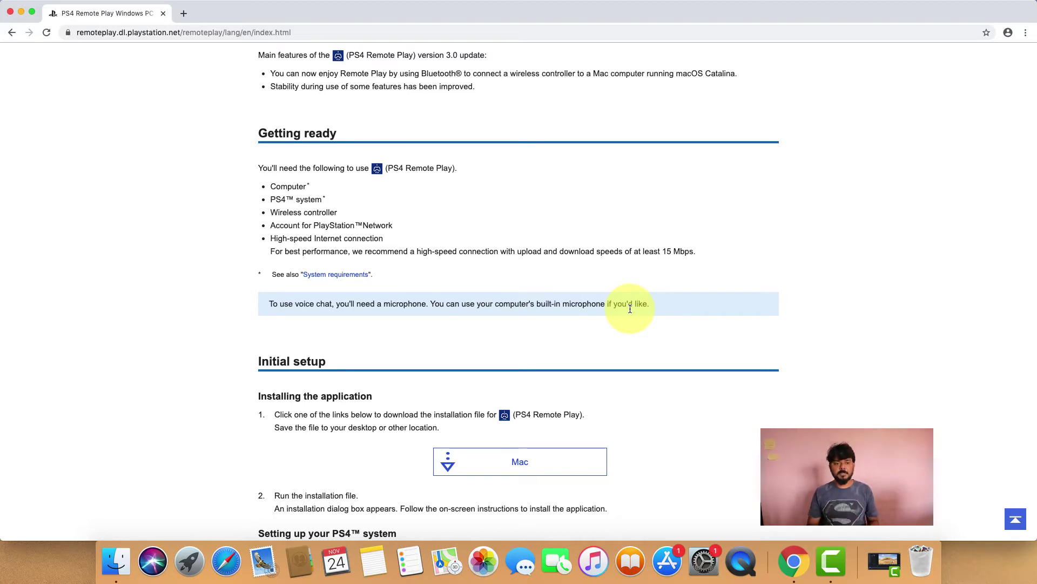
scroll(630, 308, "down", 1)
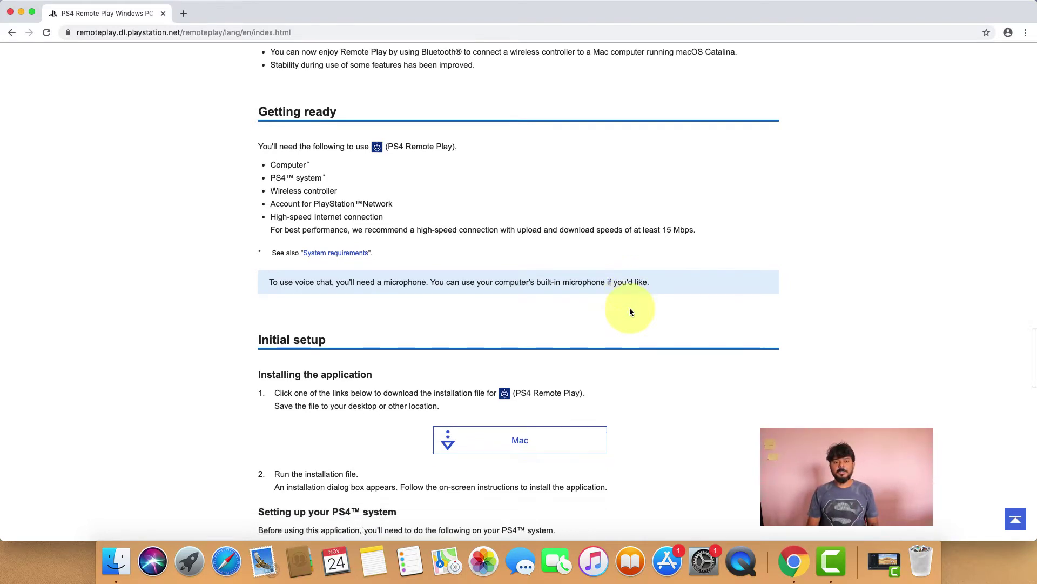
scroll(630, 308, "down", 1)
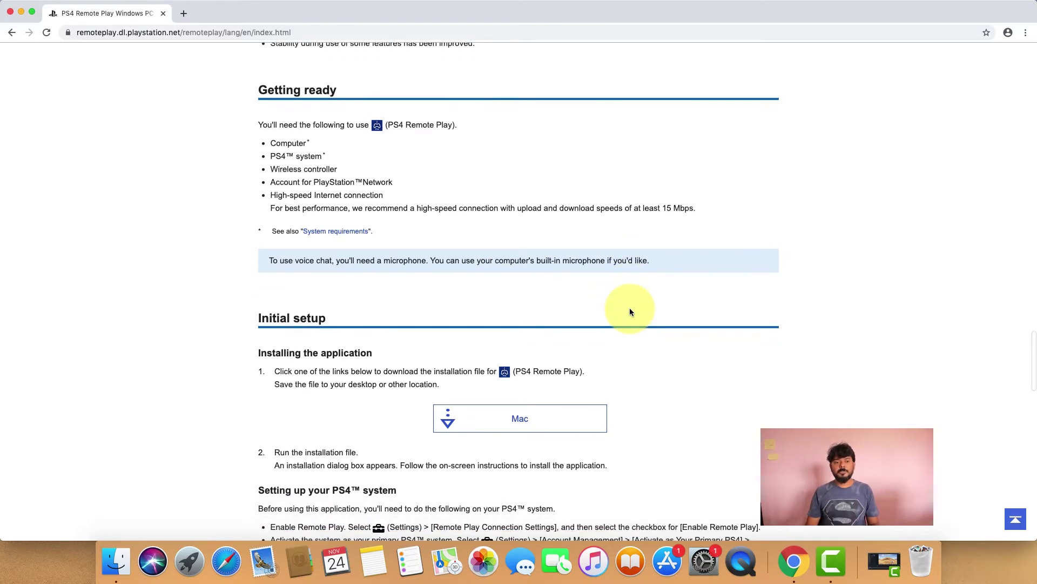
left_click(435, 222)
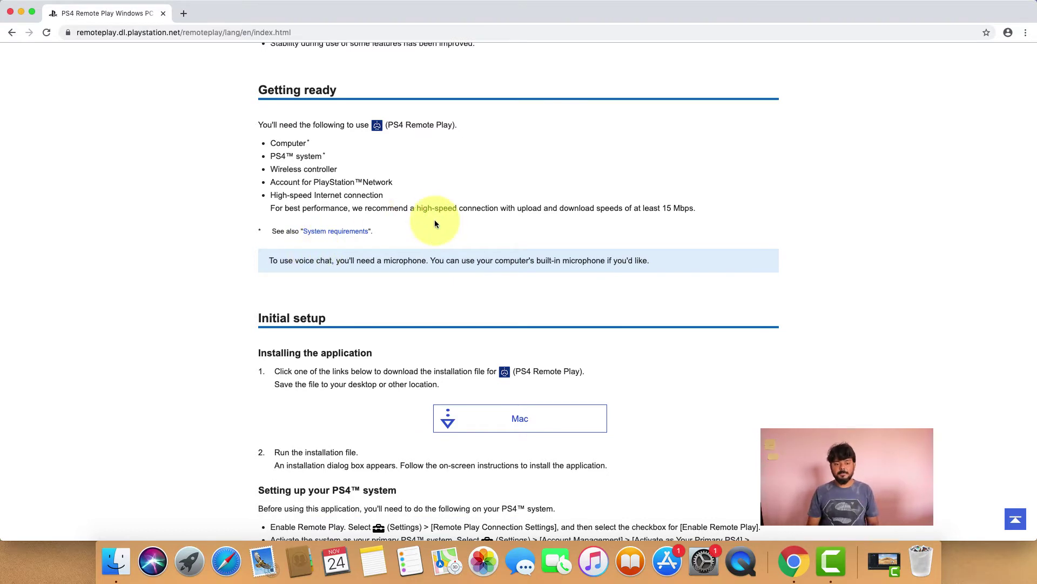
scroll(434, 223, "down", 6)
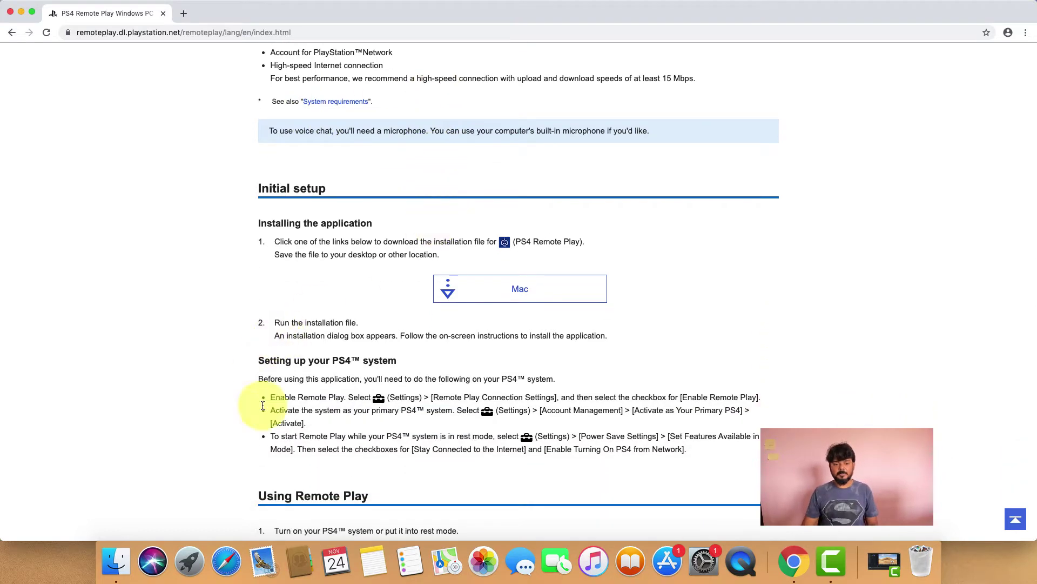
left_click_drag(256, 359, 702, 455)
left_click(696, 453)
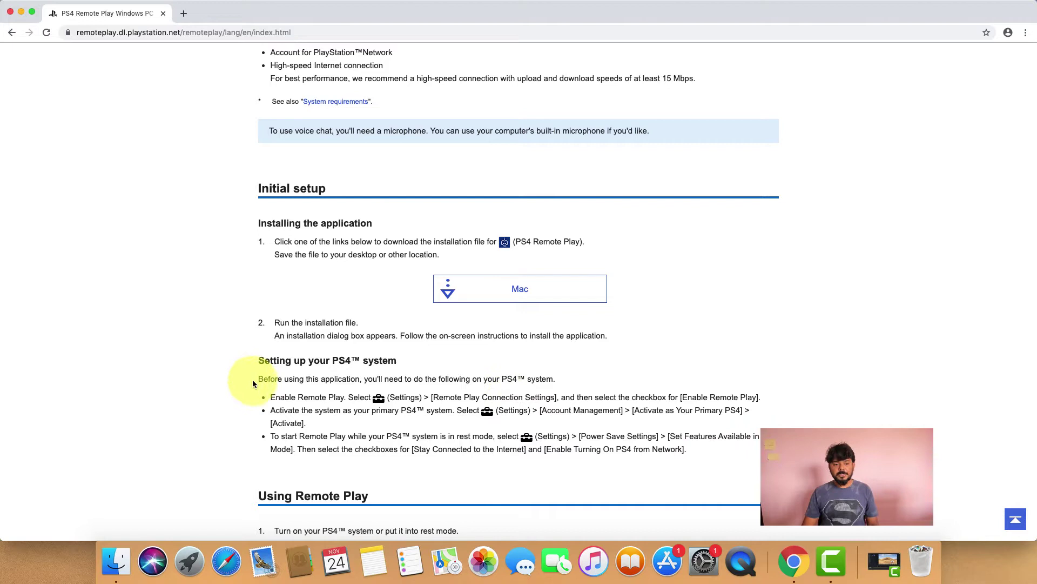
left_click_drag(253, 384, 560, 463)
left_click(548, 414)
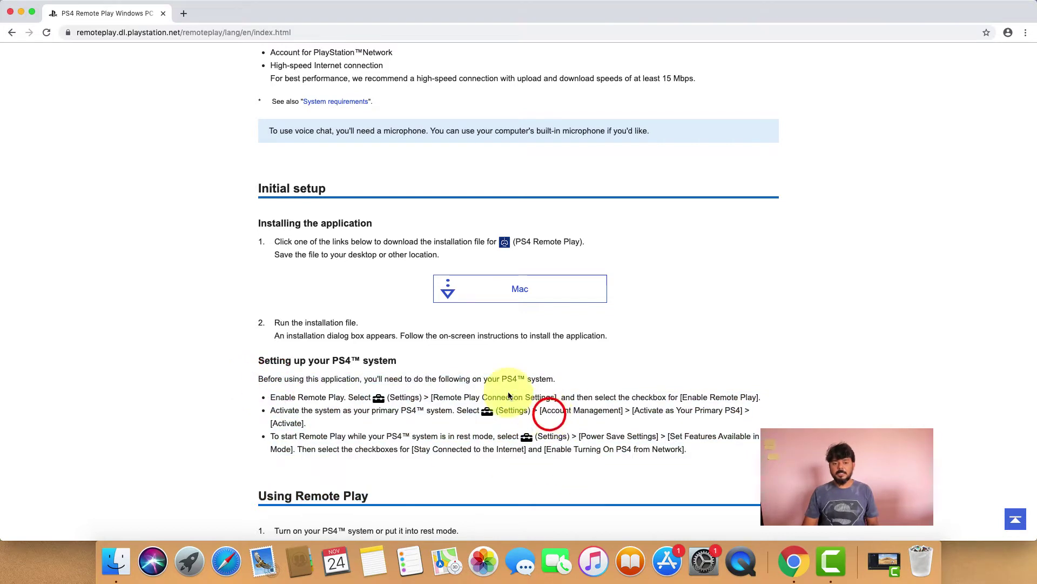
Download the Mac installation file for PS4 Remote Play, open the package and proceed past the installer's introduction
left_click(523, 291)
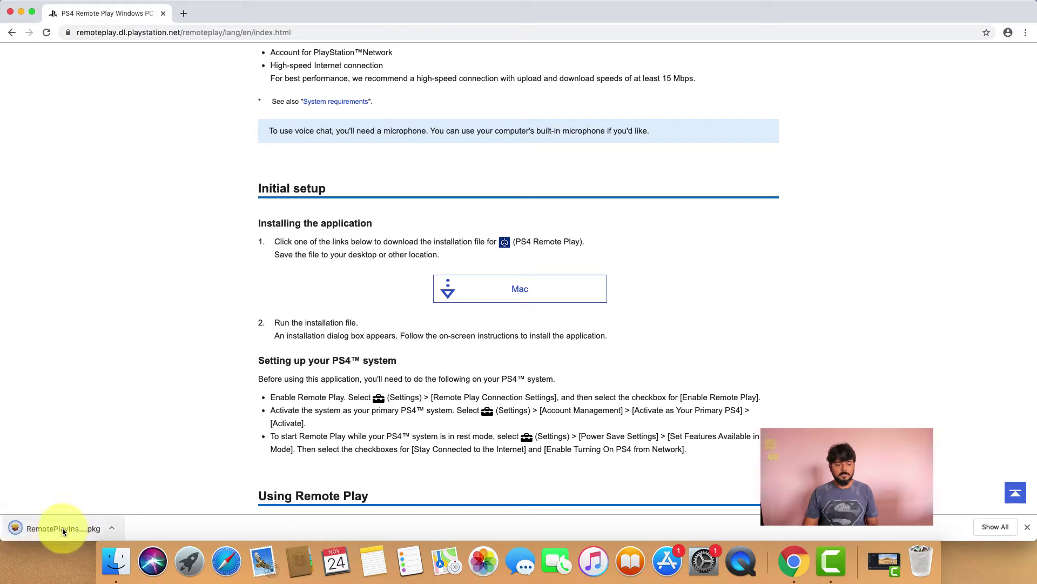
left_click(63, 527)
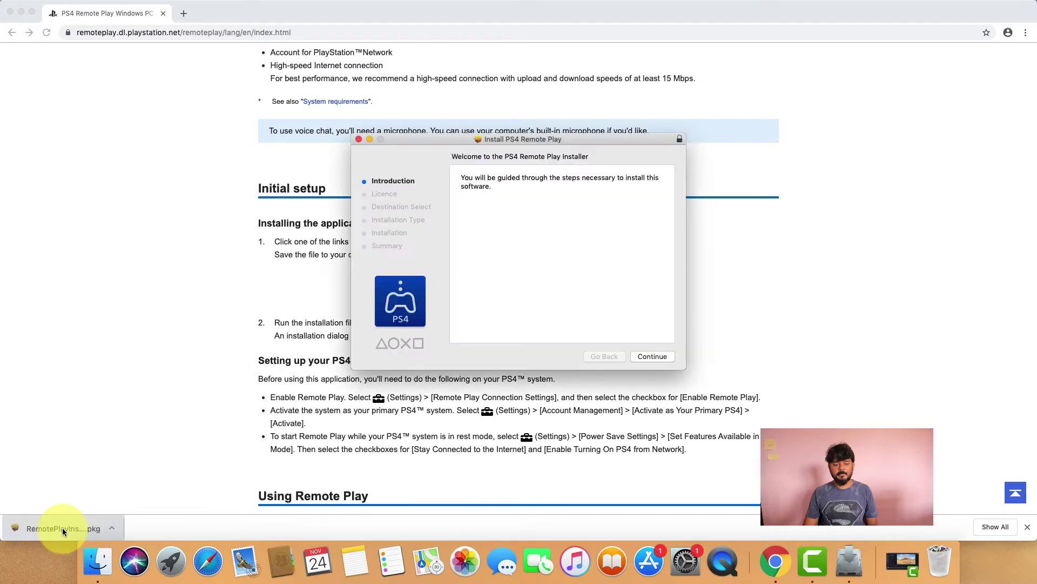
left_click(653, 357)
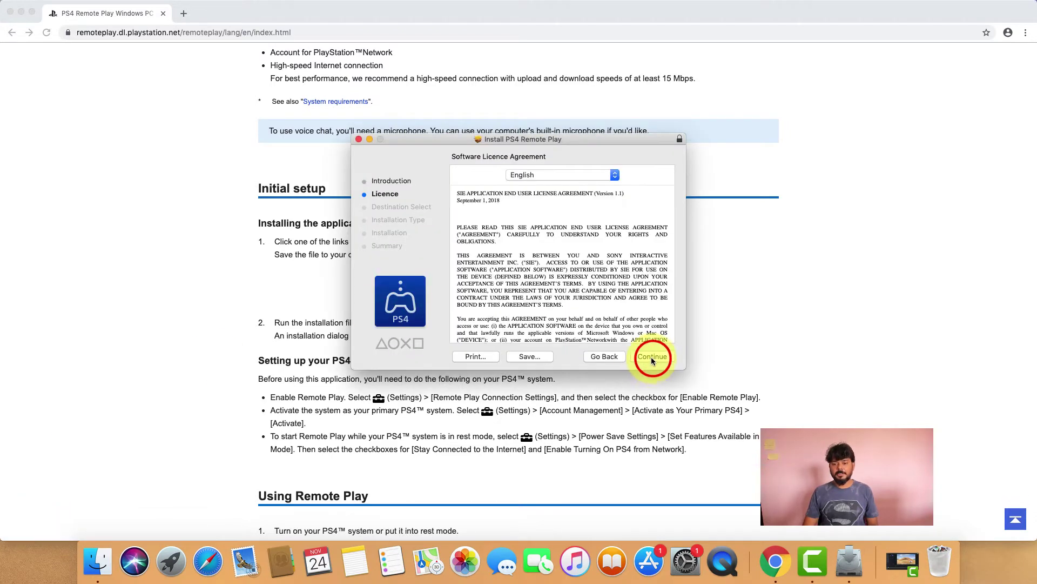
Minimize the browser, accept the software licence agreement and authorize the PS4 Remote Play installation with the account password
left_click(22, 12)
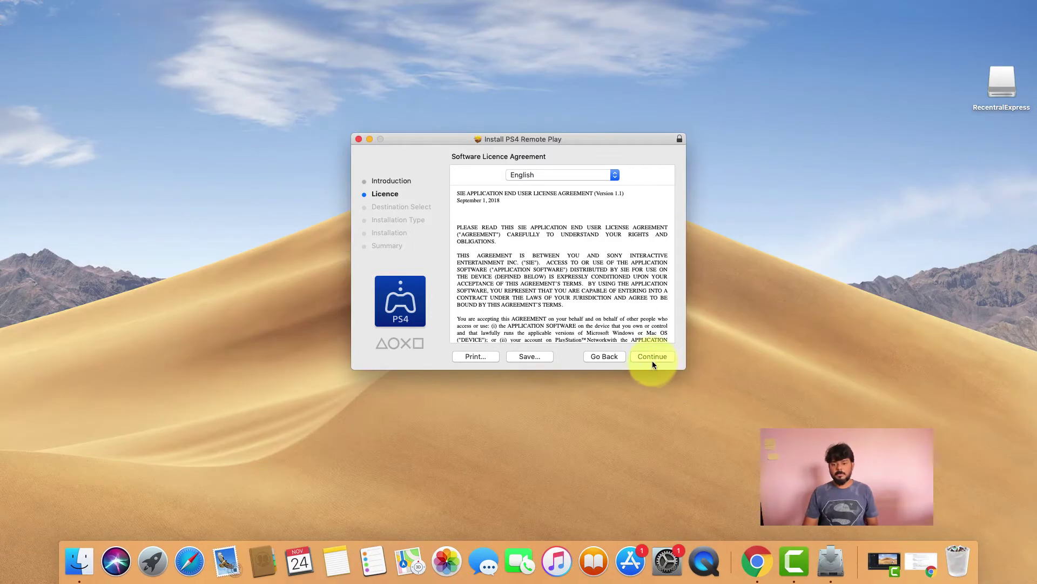
left_click(655, 358)
left_click(620, 224)
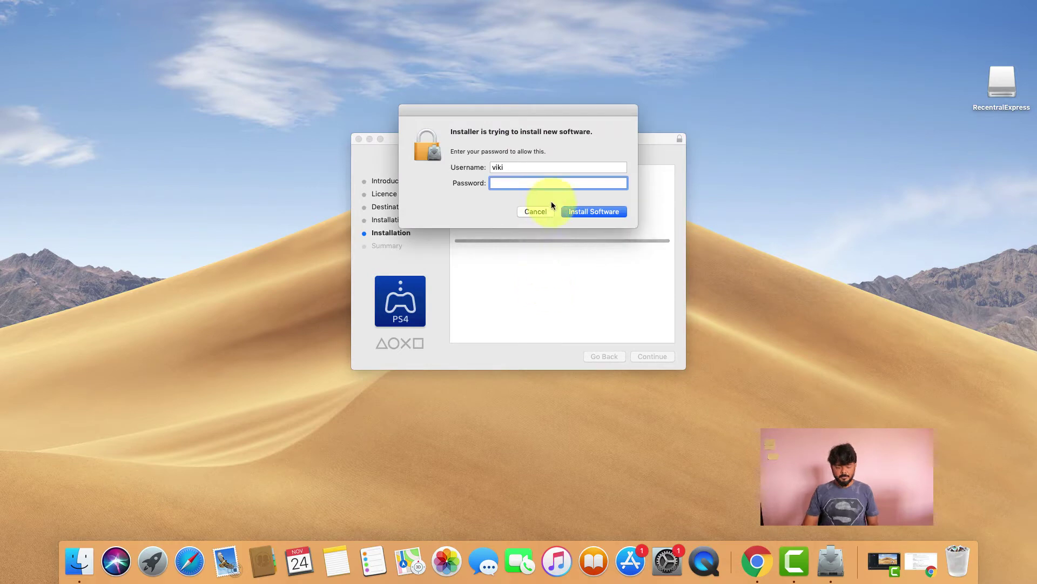
type("••••")
key("Return")
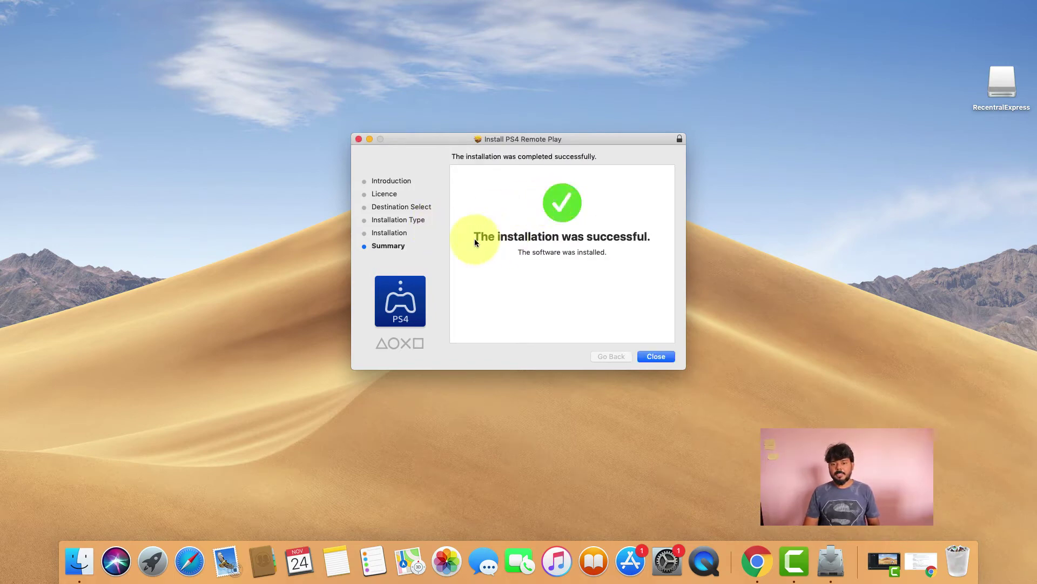
Close the finished installer and move its package to the Trash
left_click(662, 358)
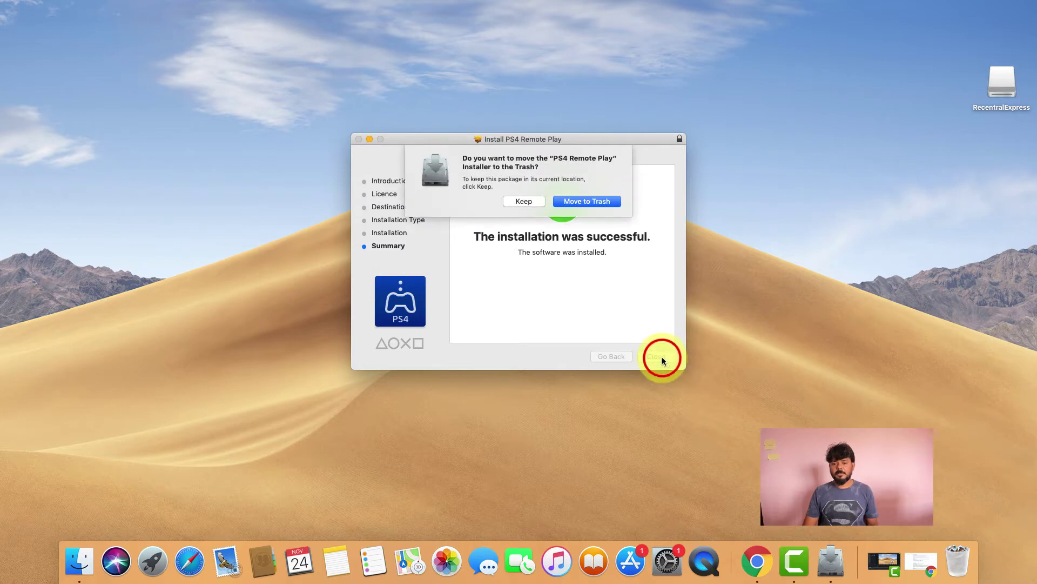
left_click(579, 200)
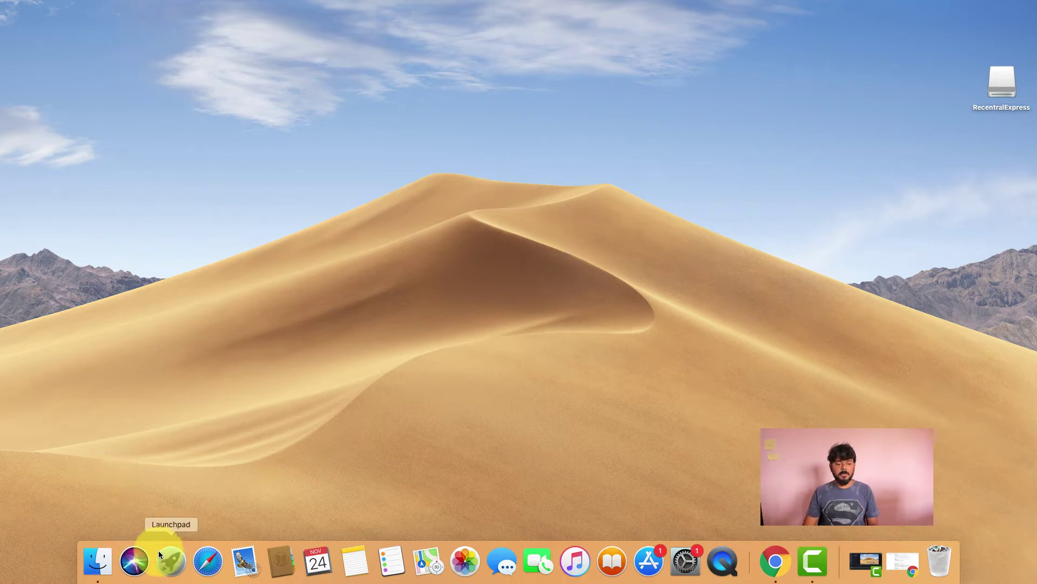
Search Launchpad for "ps4" and launch the PS4 Remote Play application
left_click(172, 558)
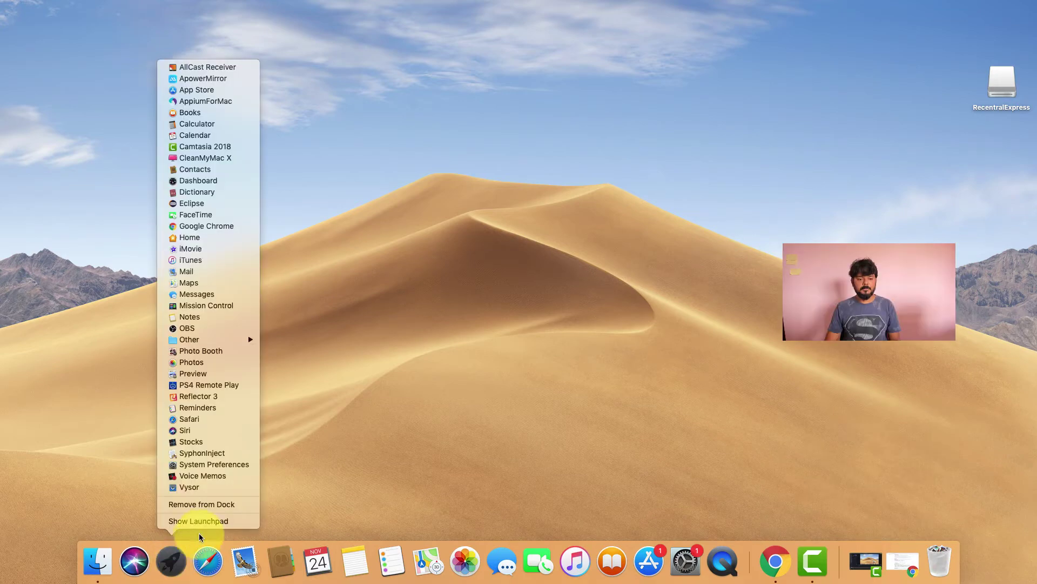
left_click(204, 521)
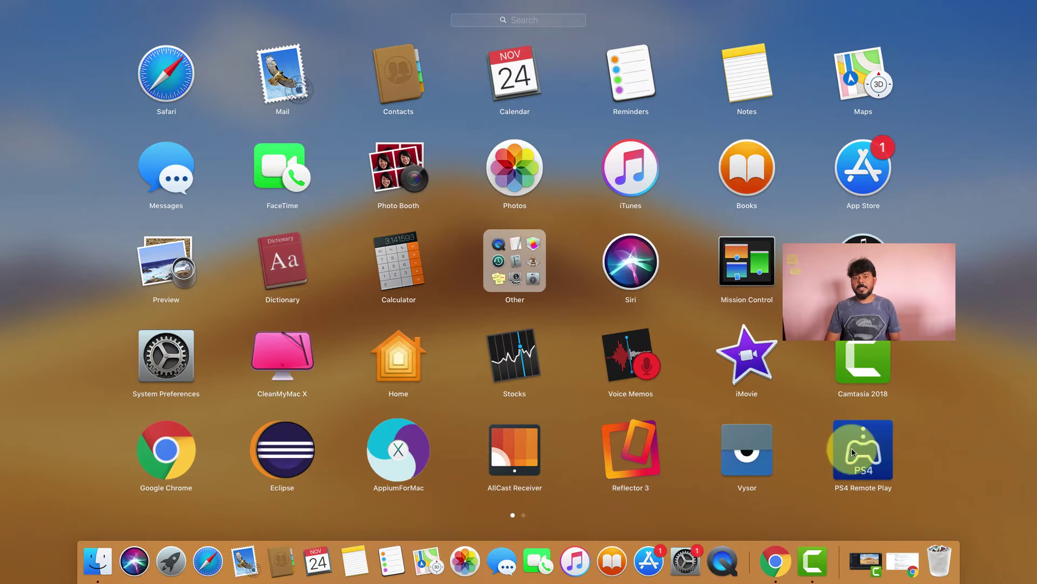
left_click(526, 25)
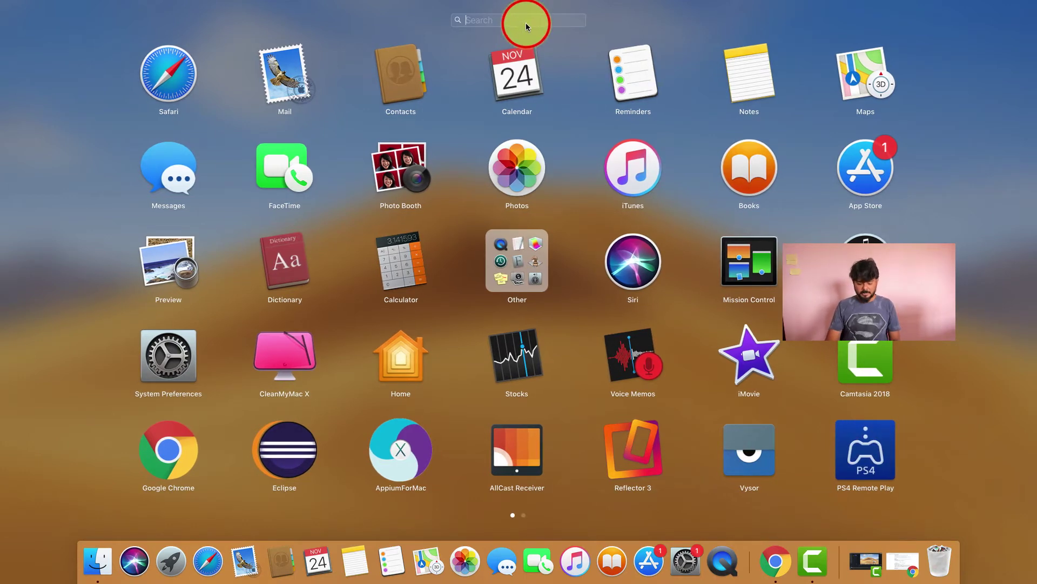
type("ps4")
left_click(502, 57)
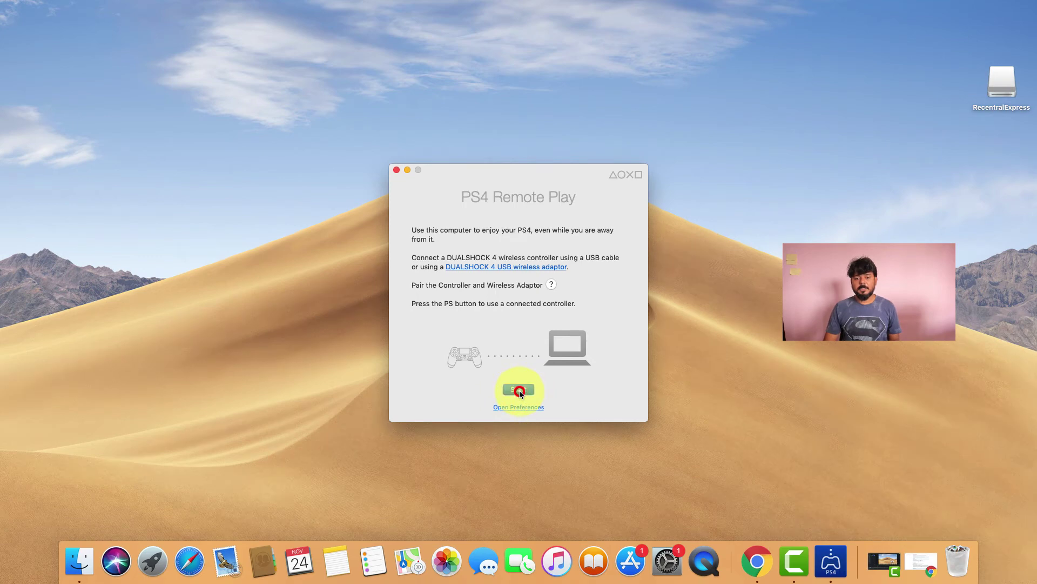
Start Remote Play and sign in to the PlayStation account to connect to the console
left_click(518, 390)
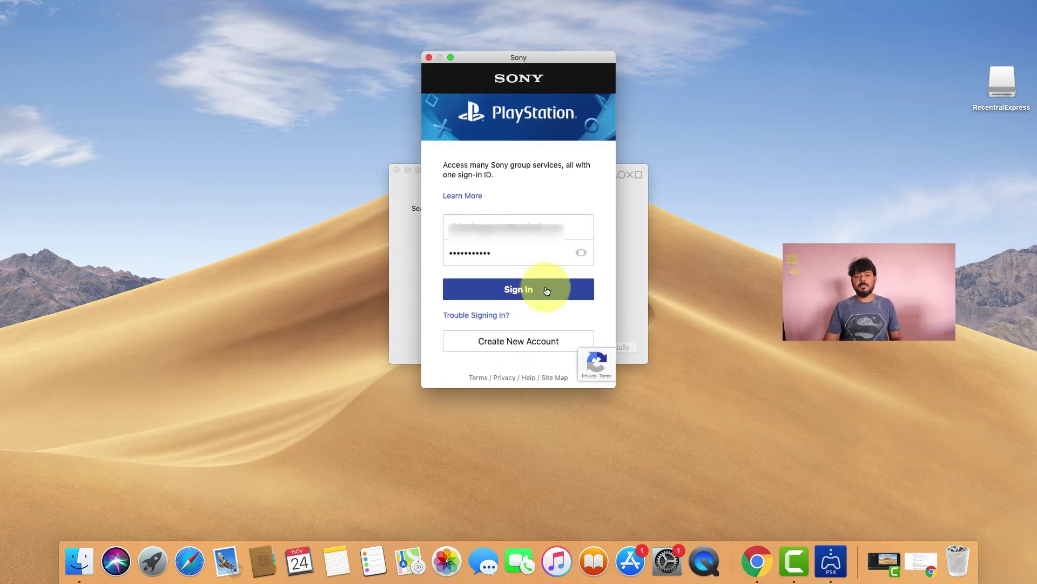
left_click(542, 292)
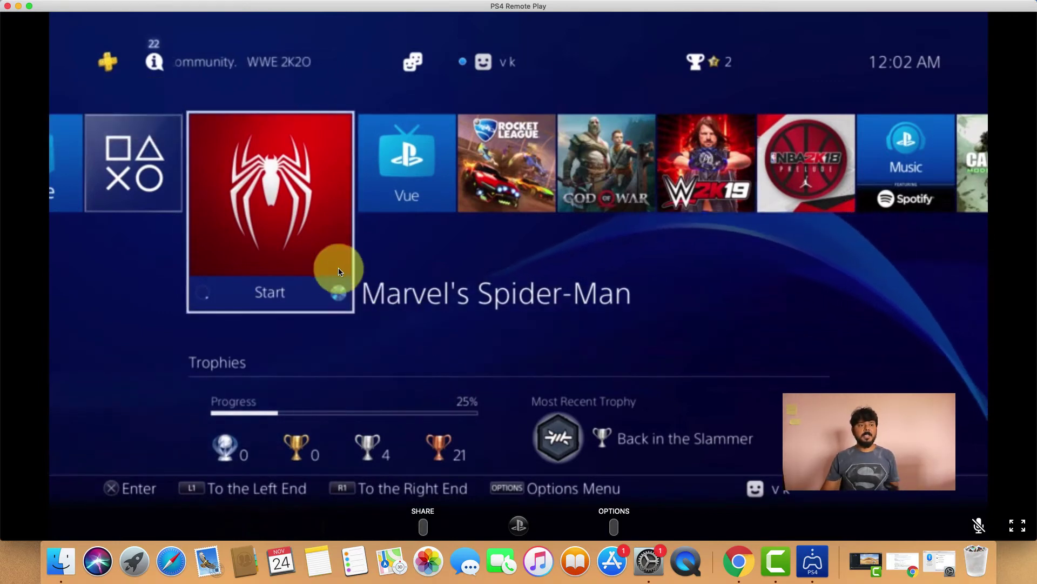
Switch the PS4 Remote Play window to full screen
left_click(98, 9)
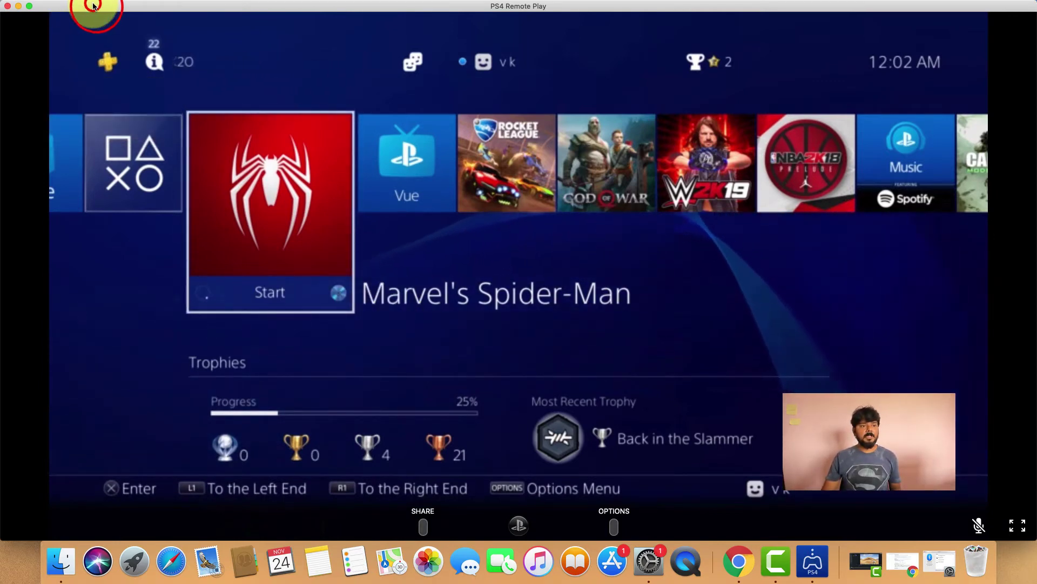
left_click(174, 9)
left_click(29, 6)
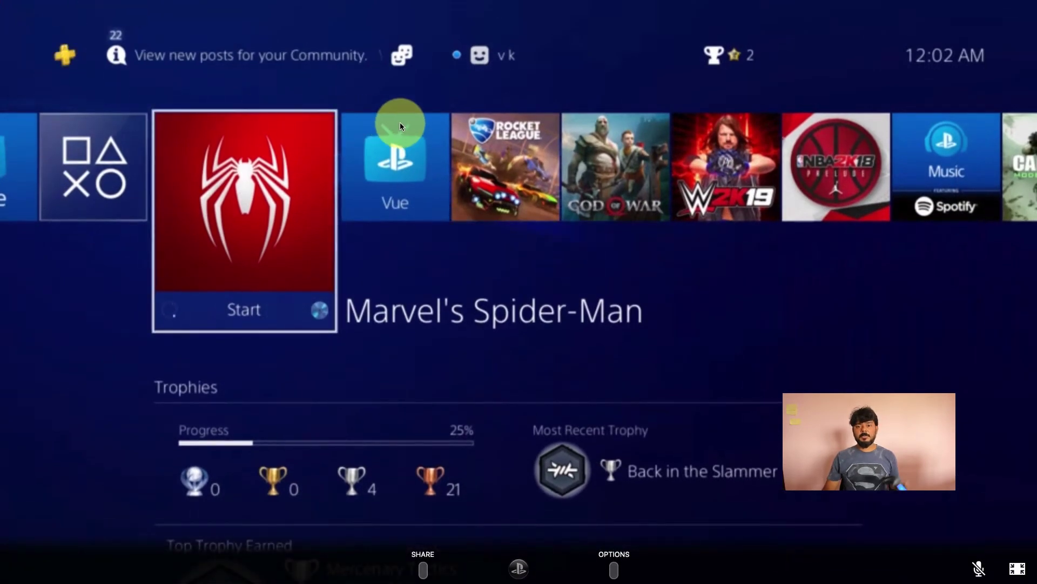
Select Marvel's Spider-Man on the PS4 home screen and start the game
key("Right")
key("Left")
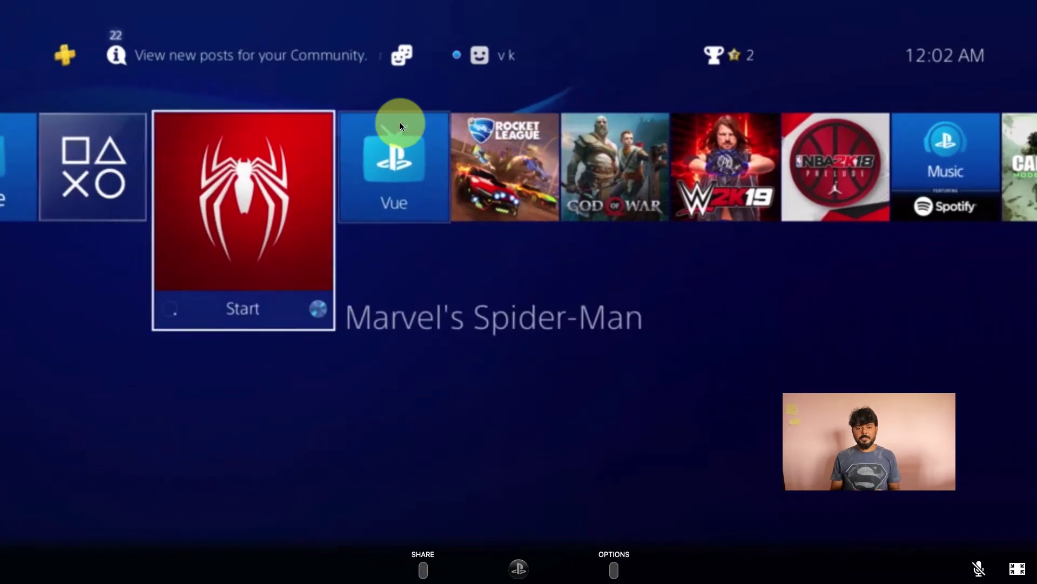
key("Return")
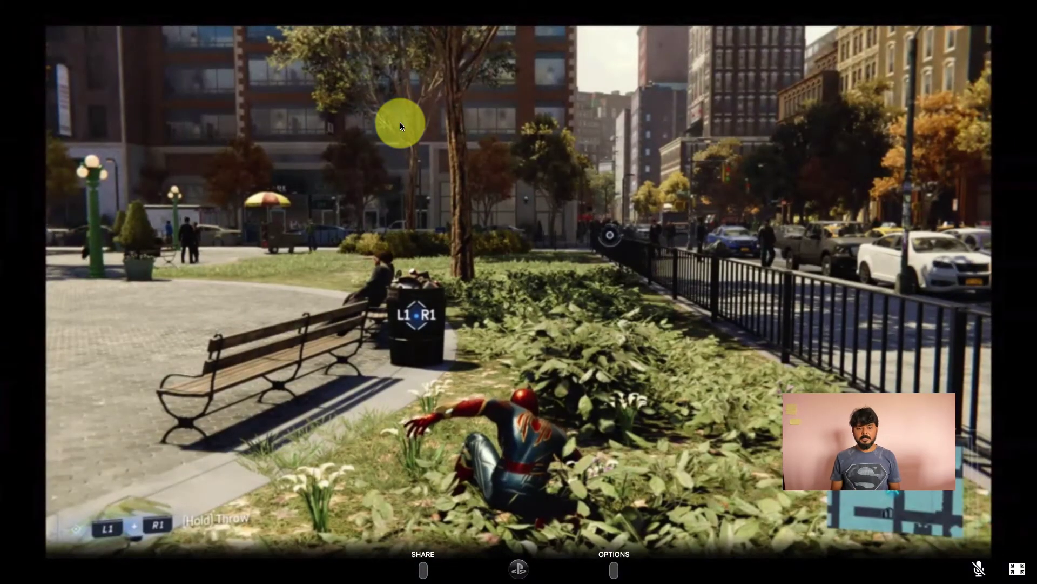